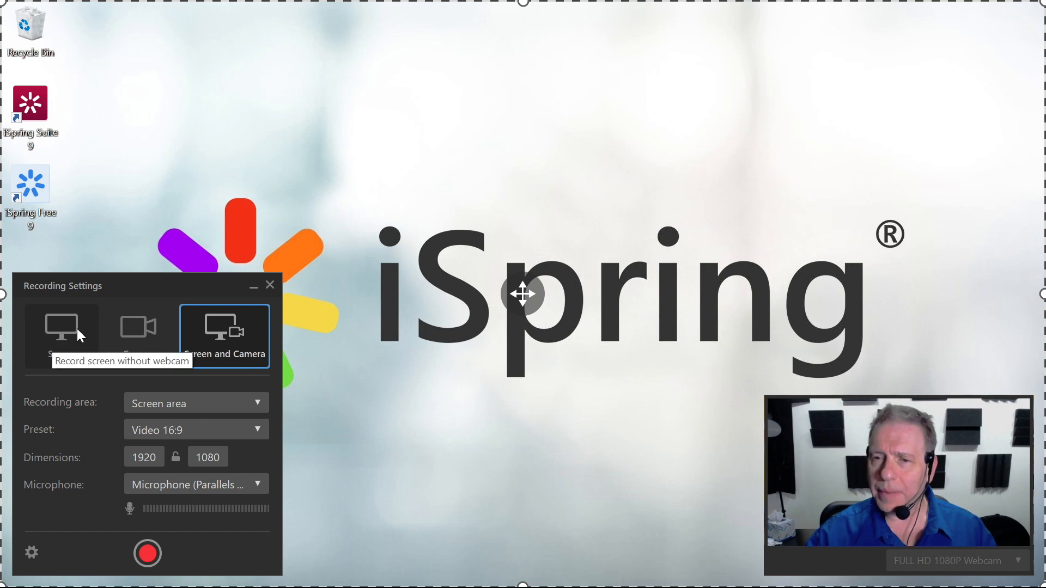
Look through the recording area, preset and dimension options for a screen-only recording, and choose Microphone (H5) as the microphone
left_click(149, 402)
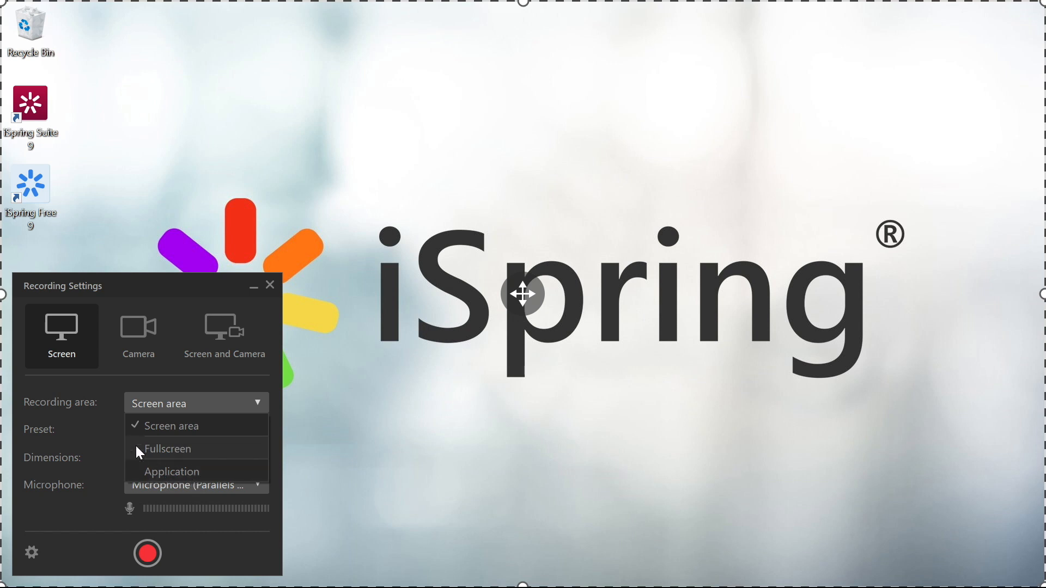
left_click(118, 400)
left_click(205, 431)
left_click(183, 471)
left_click(128, 457)
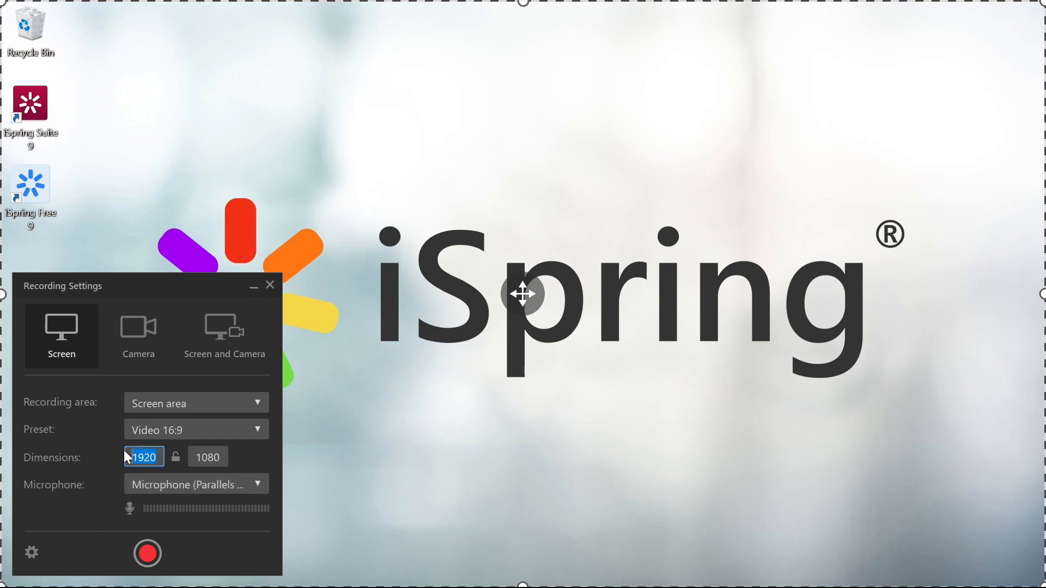
left_click(190, 481)
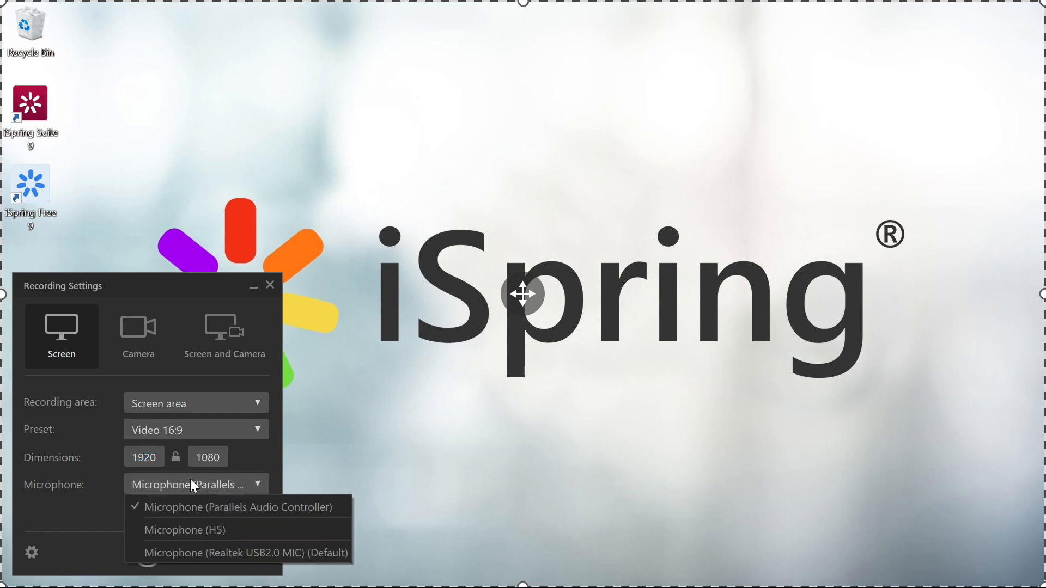
left_click(189, 530)
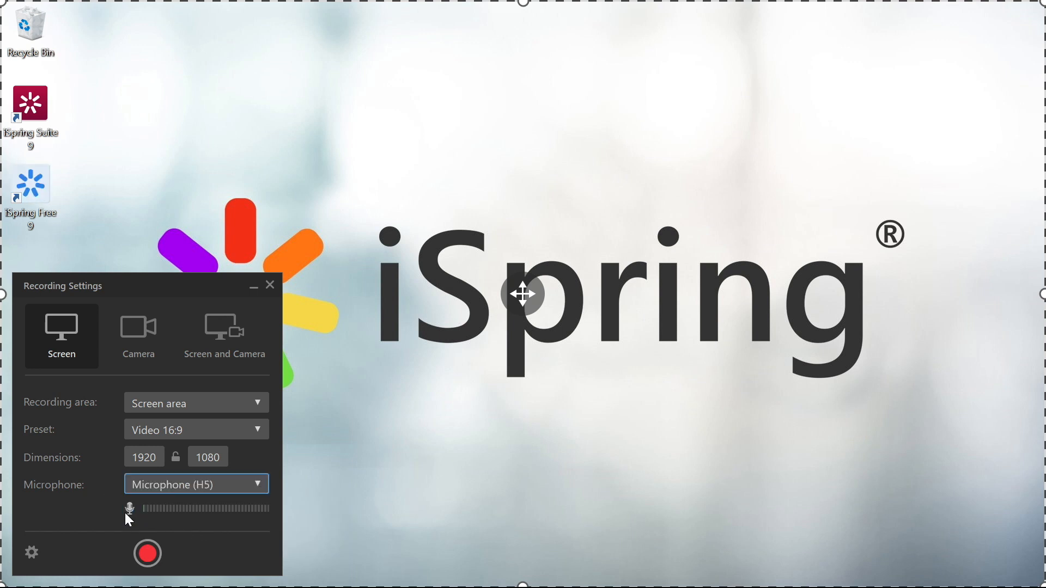
Open the device options in the recorder settings, try automatic noise removal, and turn on clip volume normalization while recording
left_click(32, 551)
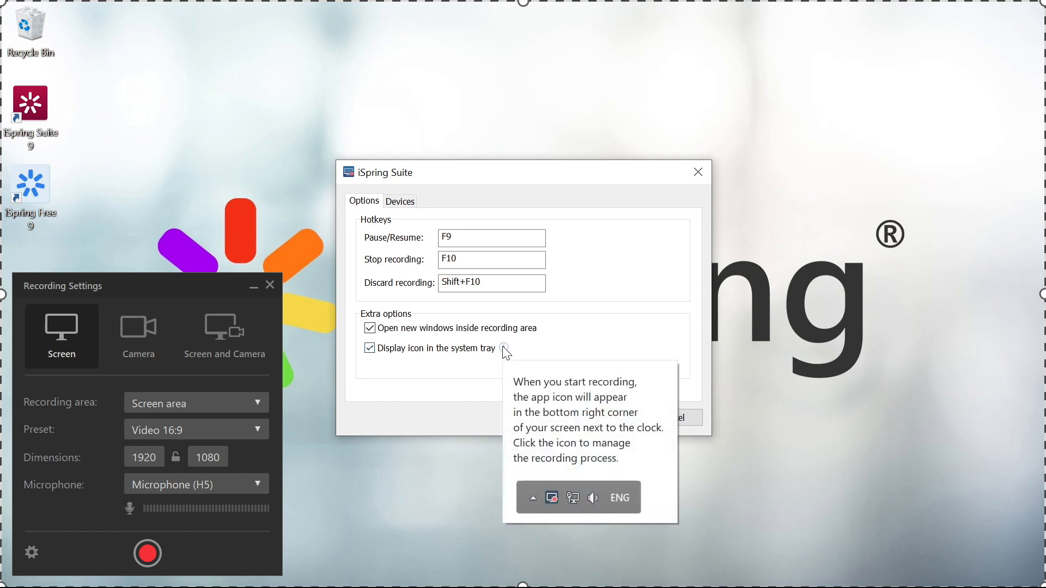
left_click(404, 203)
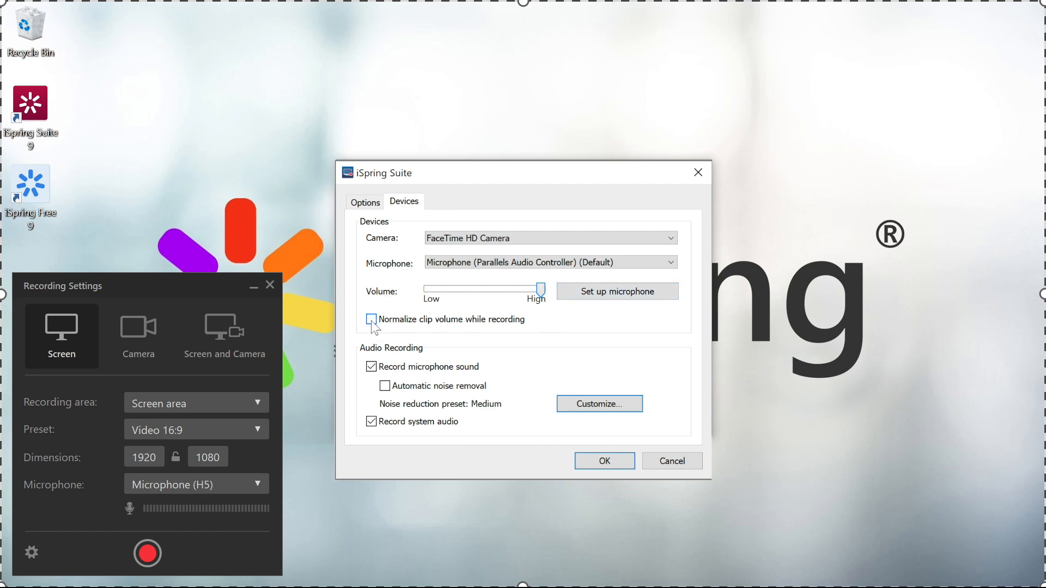
left_click(371, 320)
left_click(385, 386)
left_click(385, 386)
Customize noise reduction from the Low preset with sensitivity 6 and frequency smoothing 7, and save the recorder options
left_click(570, 401)
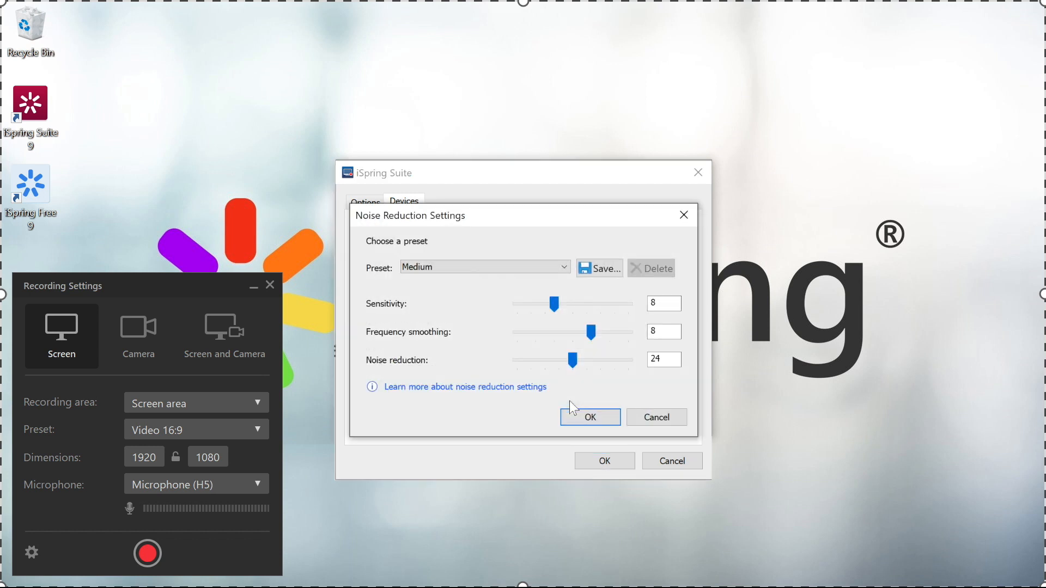
left_click(546, 266)
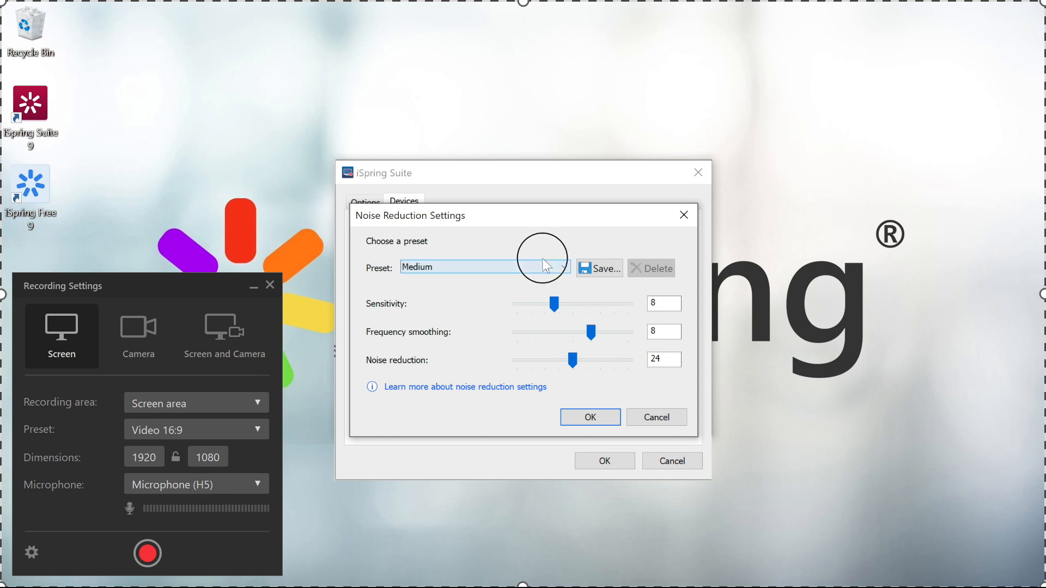
left_click(546, 265)
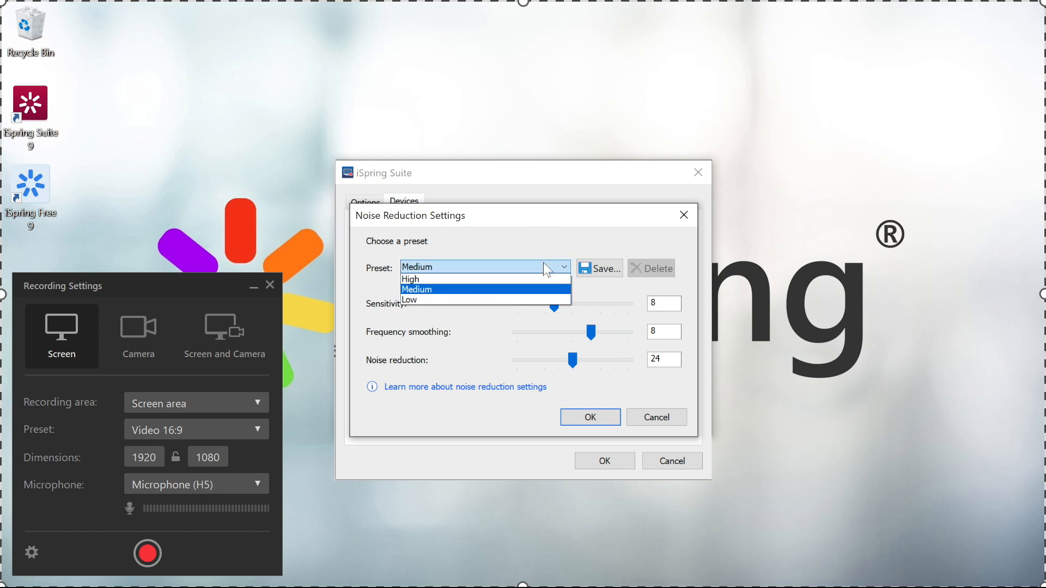
left_click(458, 300)
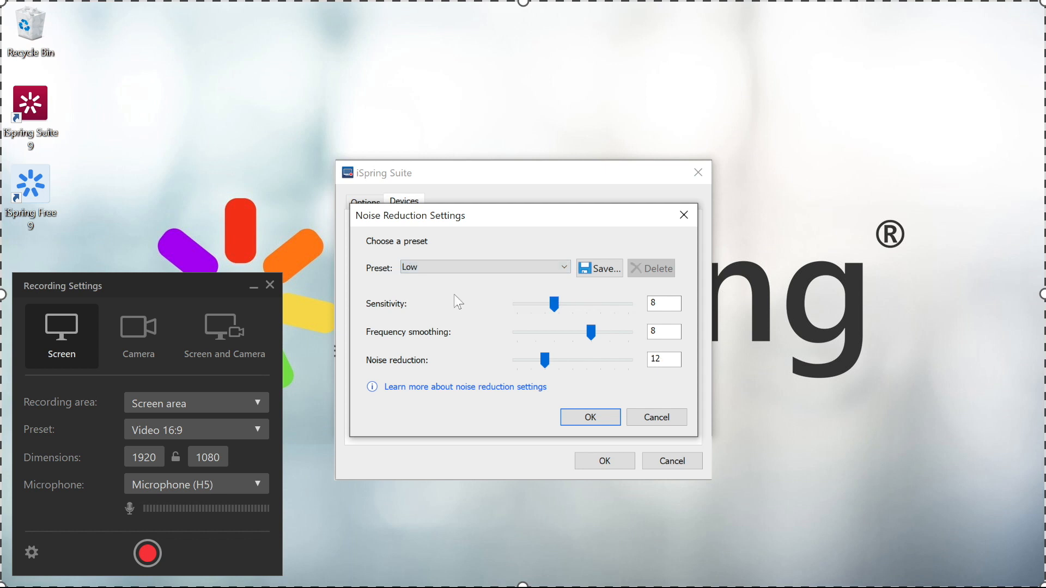
left_click_drag(555, 304, 545, 303)
left_click_drag(591, 332, 582, 332)
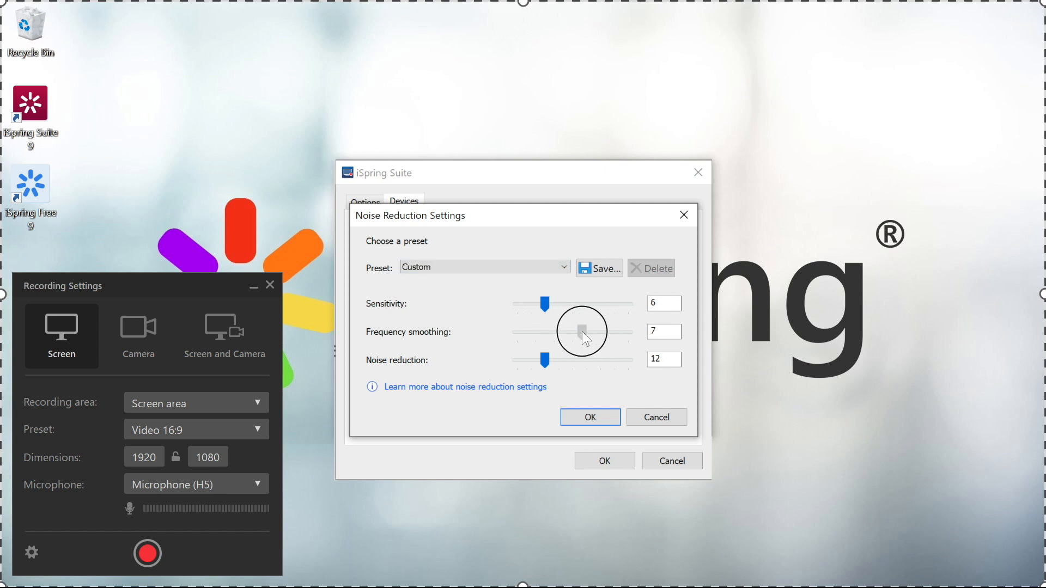
left_click(588, 418)
left_click(592, 460)
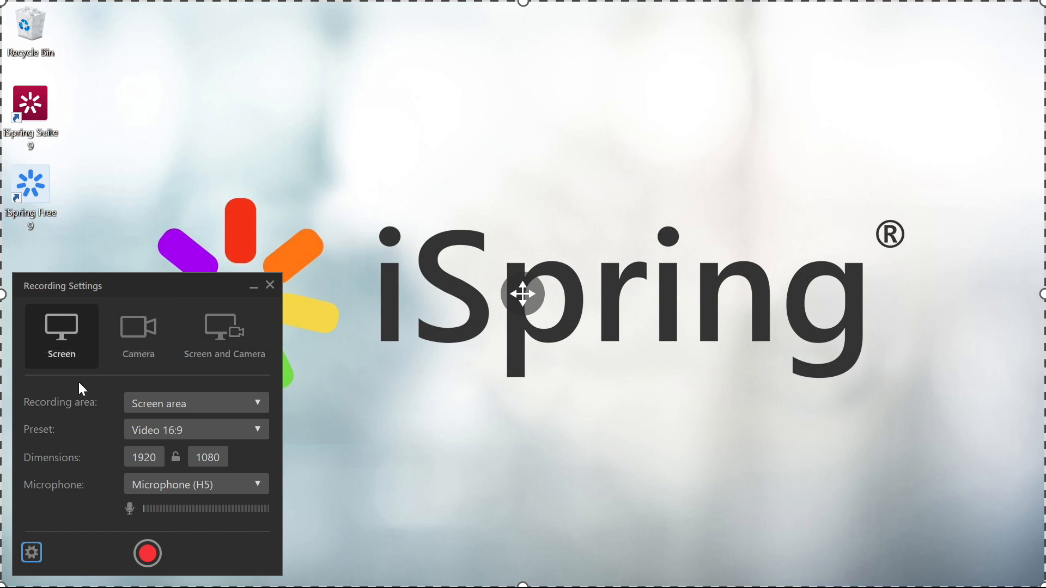
Record the screen while opening Chrome and going to the iSpring Suite free trial download page, and stop the recording
left_click(147, 554)
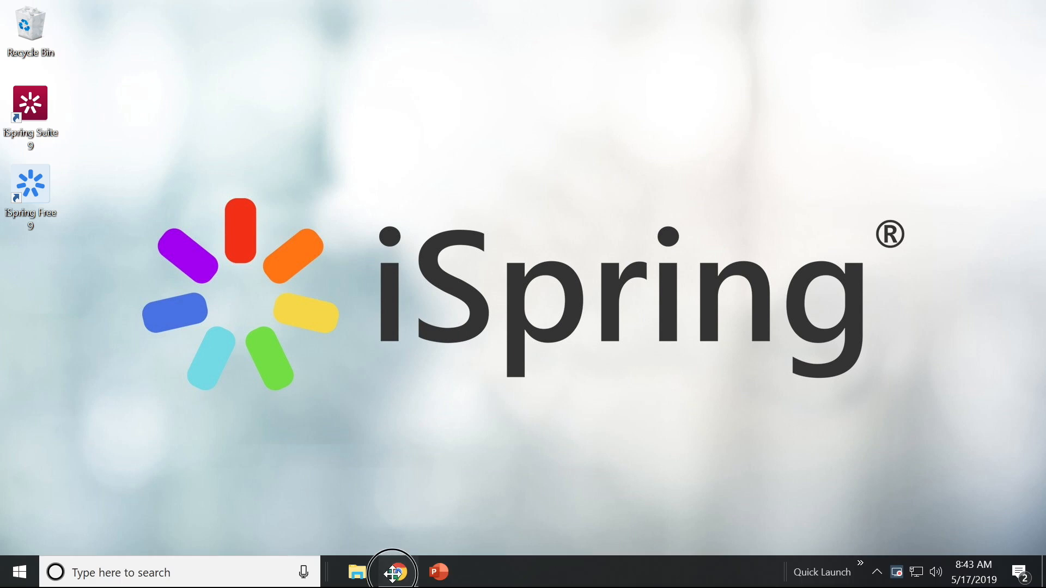
left_click(395, 571)
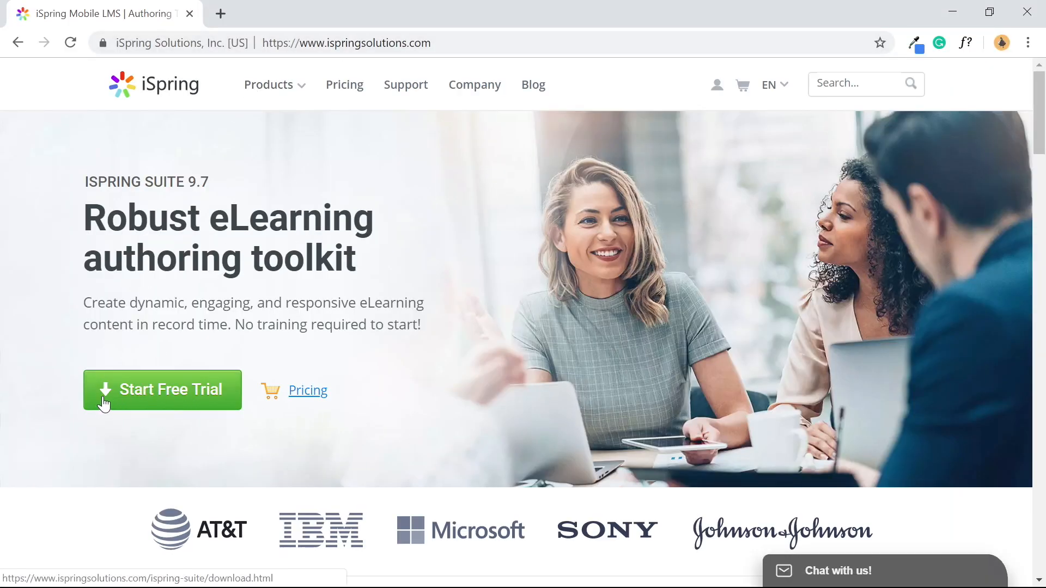
left_click(174, 401)
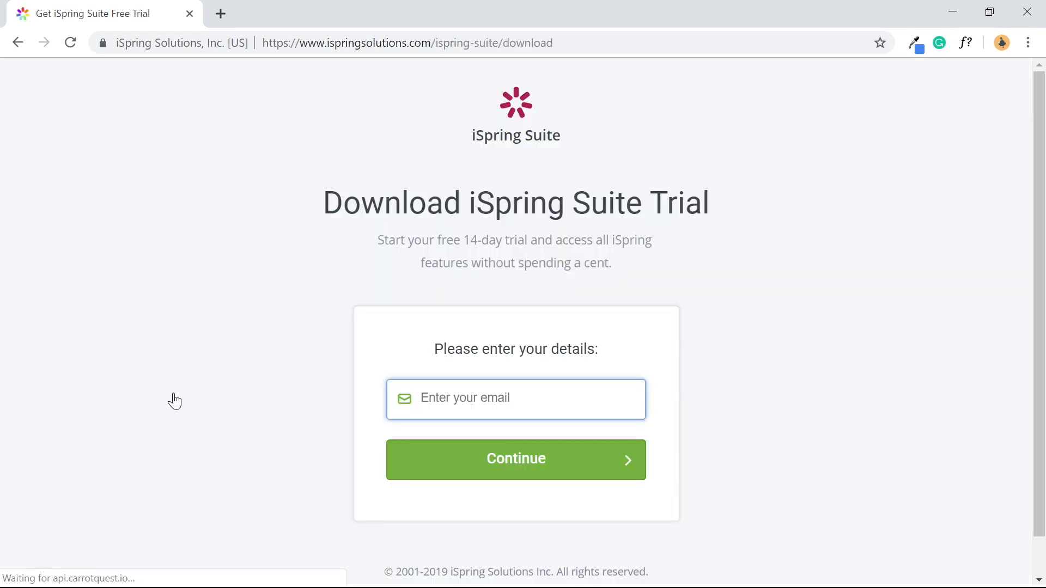
key("F10")
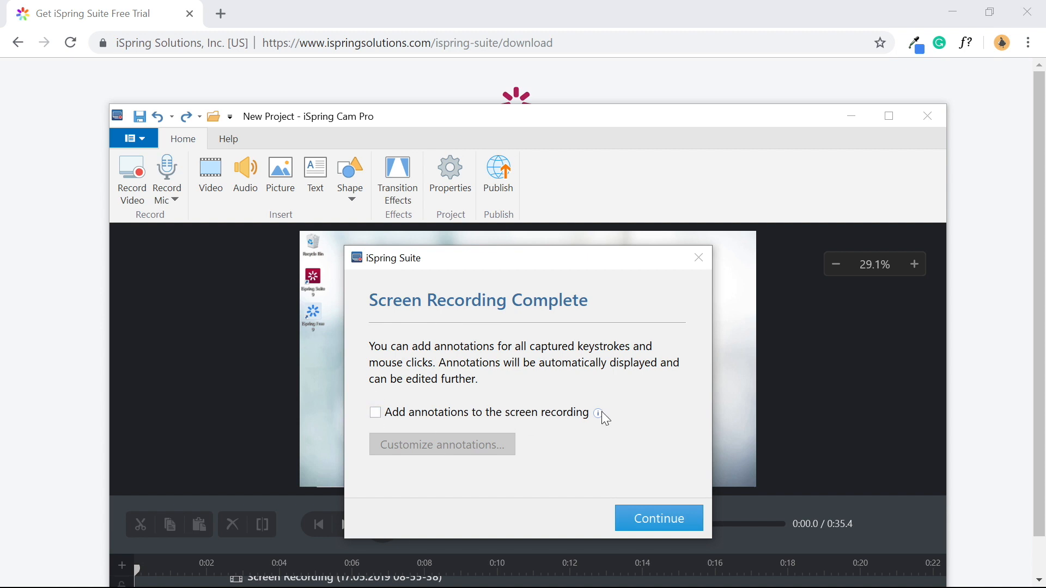
Enable annotations for the screen recording and set the annotation text size to 24
mouse_move(600, 412)
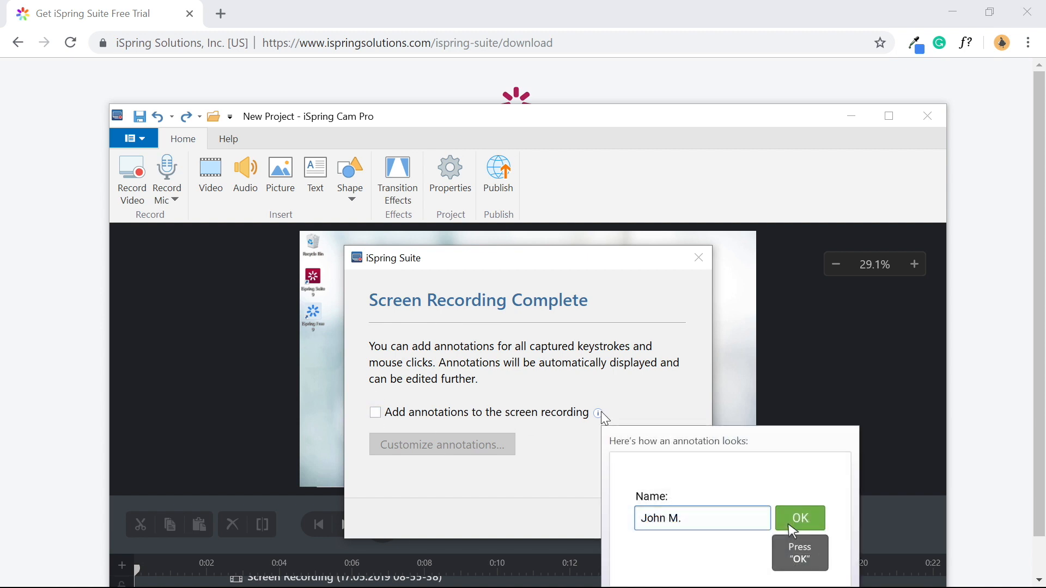
left_click(375, 414)
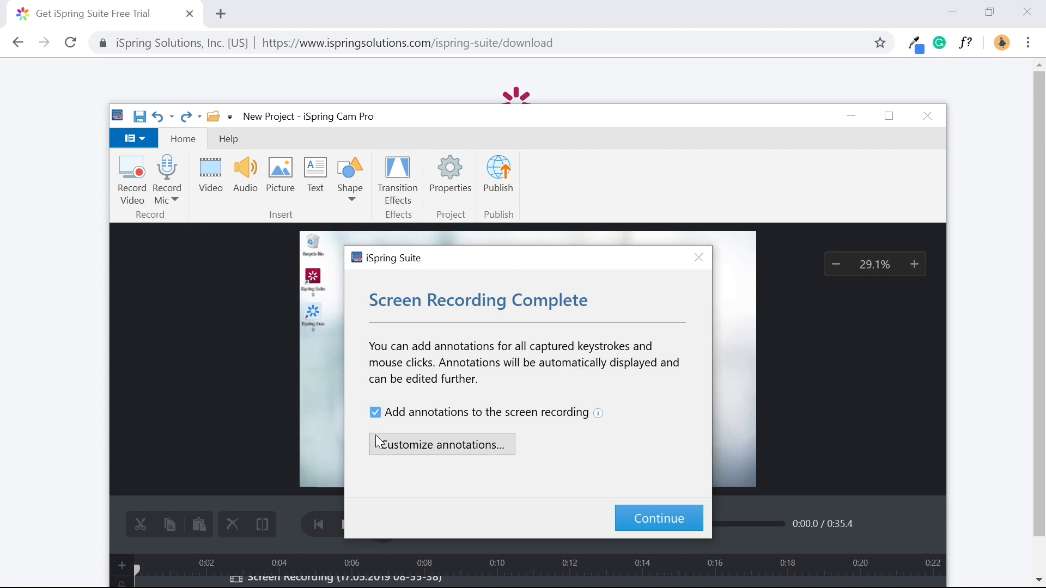
left_click(444, 452)
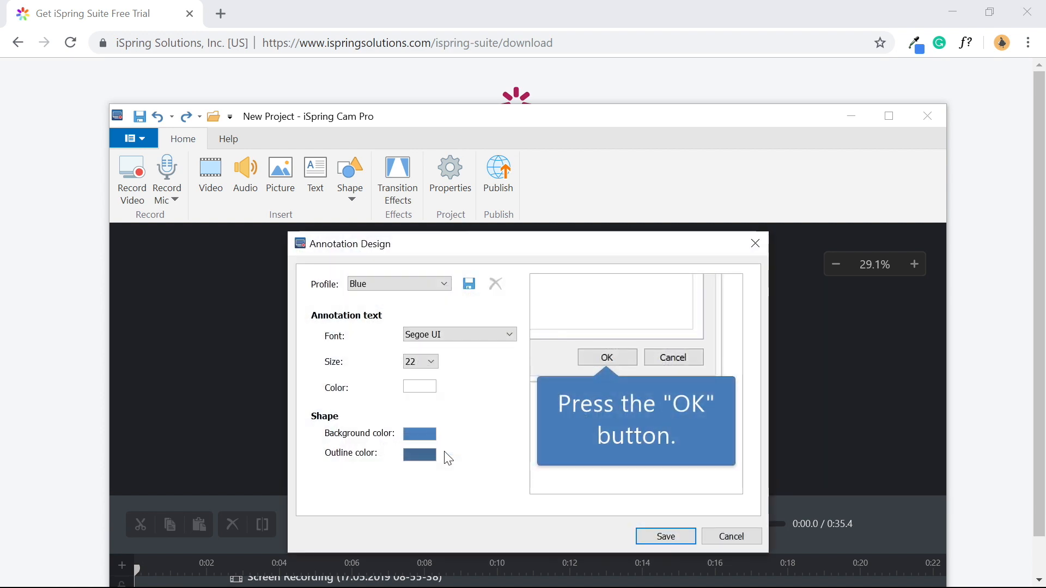
left_click(406, 364)
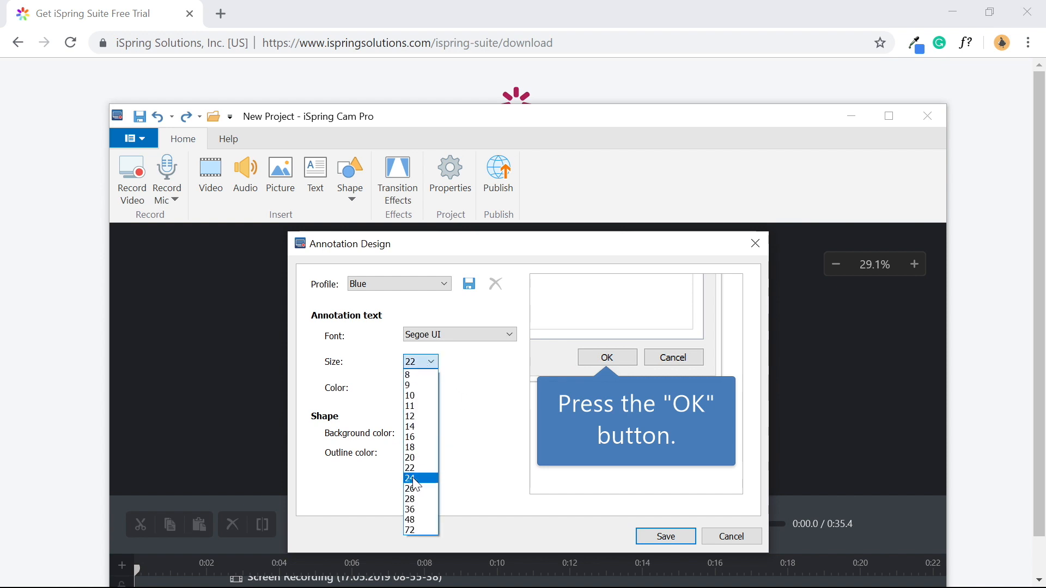
left_click(416, 479)
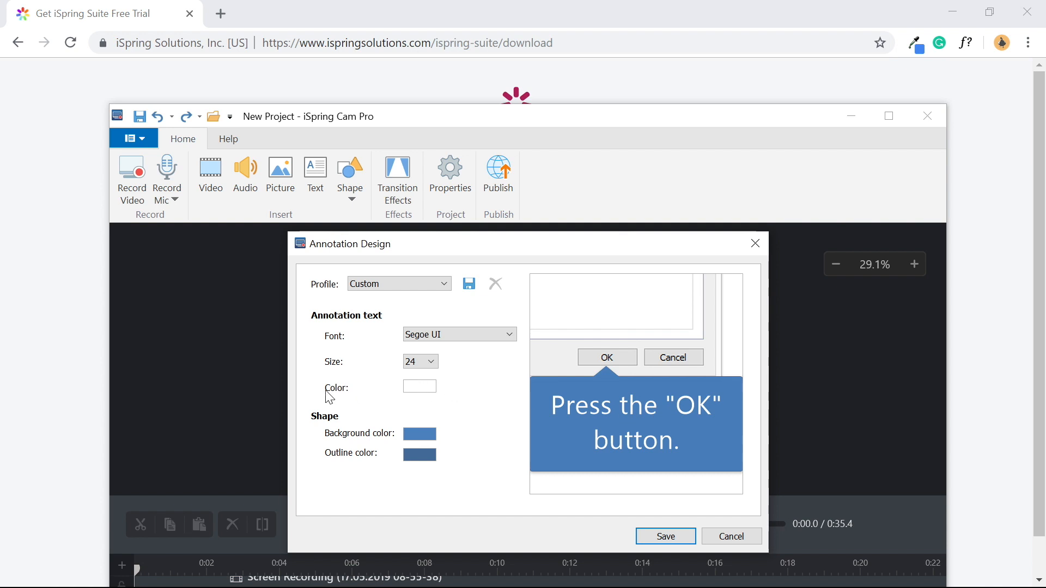
Set the annotation background color to the crimson sampled from the iSpring Suite logo on the web page
left_click(420, 434)
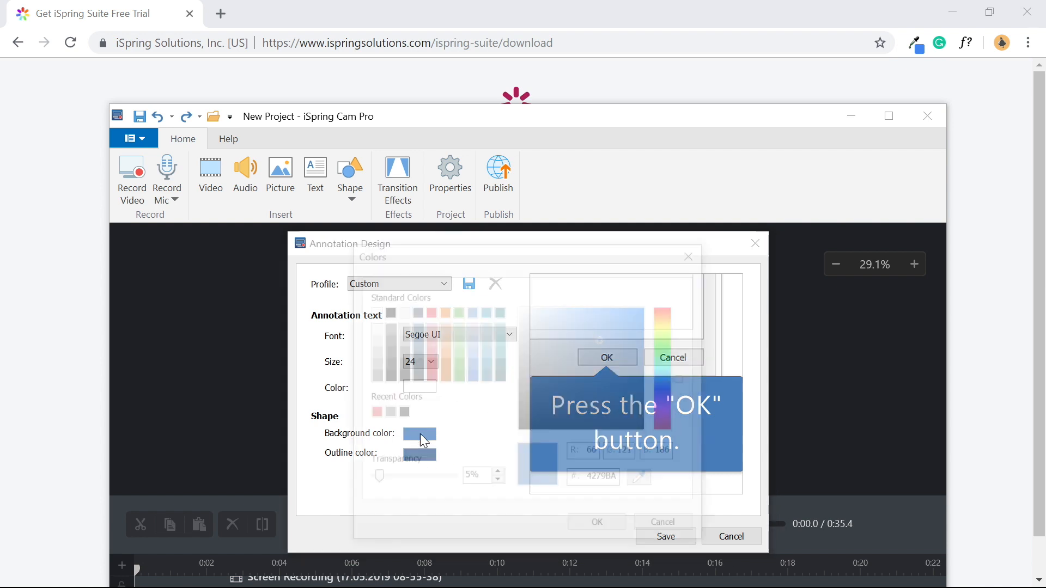
left_click(643, 480)
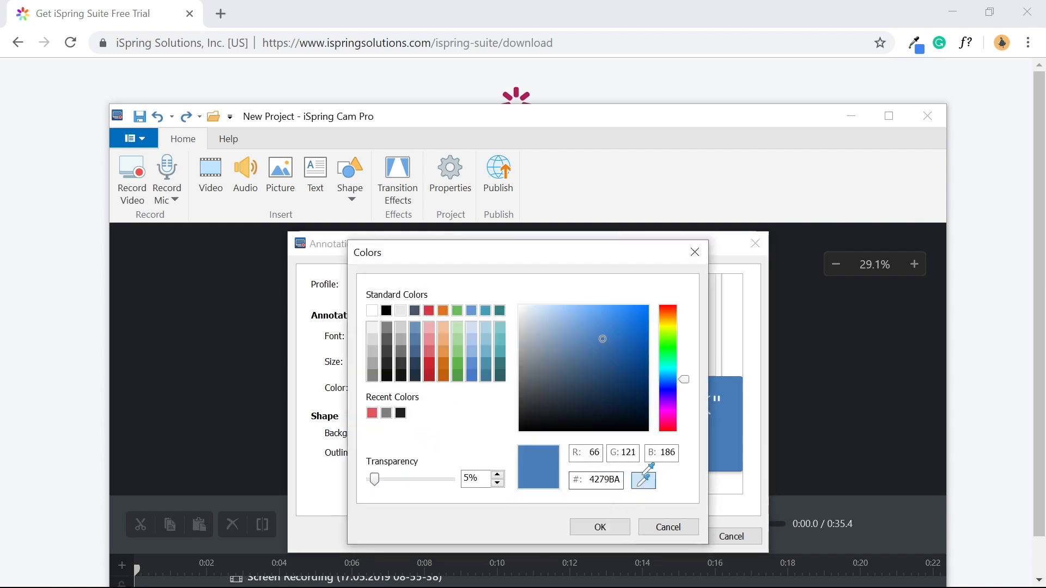
left_click(516, 93)
left_click(594, 526)
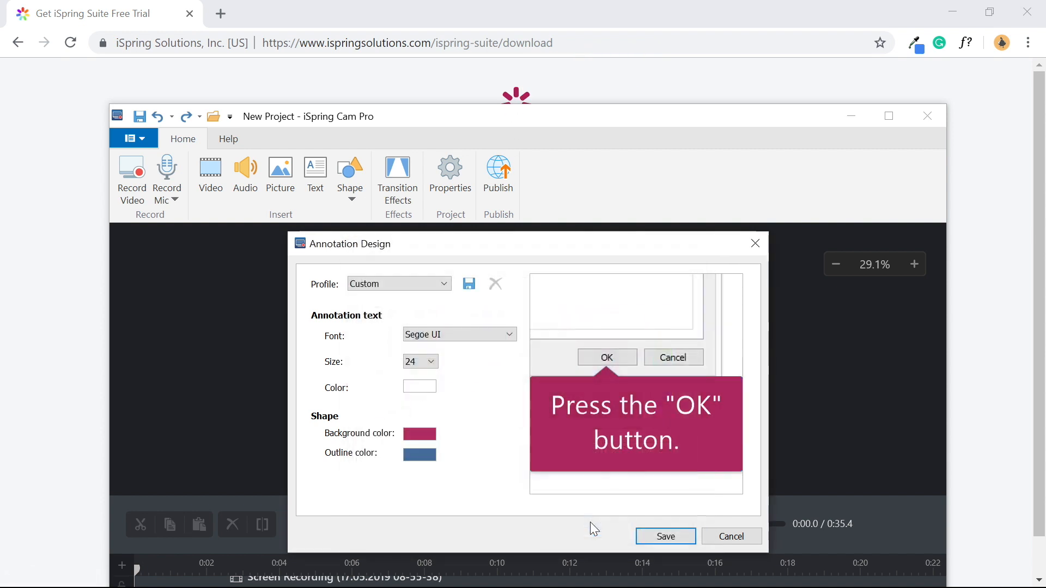
Set the annotation outline color to the web page's light background F5F7F9, save the annotation design and continue to the editor
left_click(413, 455)
left_click(643, 480)
left_click(577, 93)
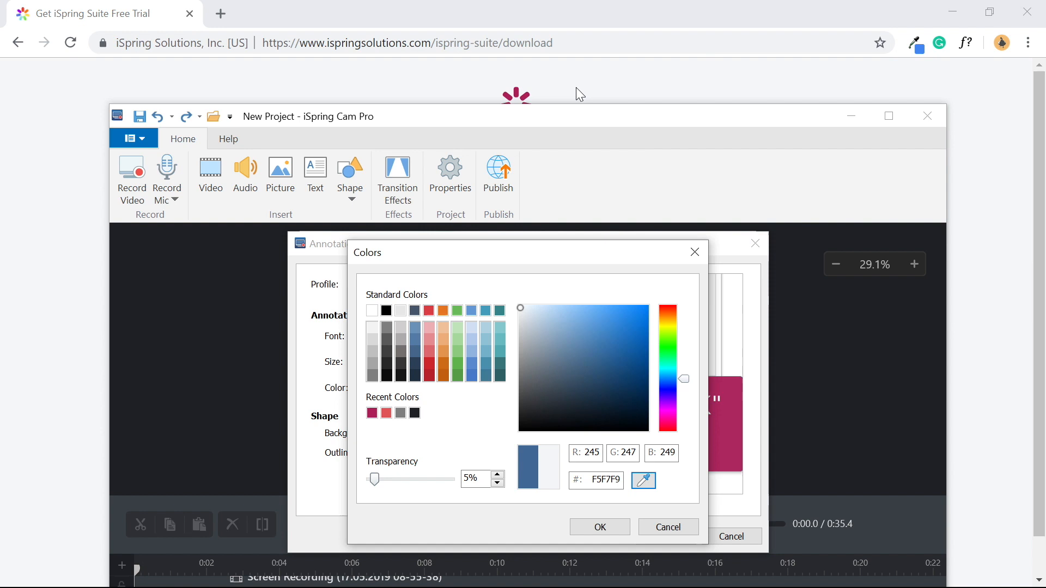
left_click(599, 527)
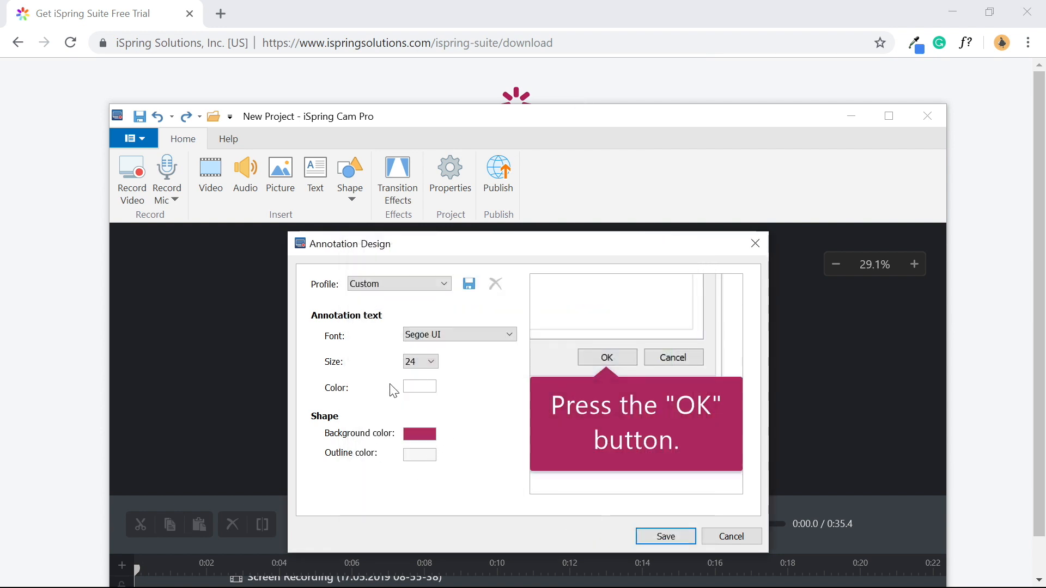
left_click(662, 536)
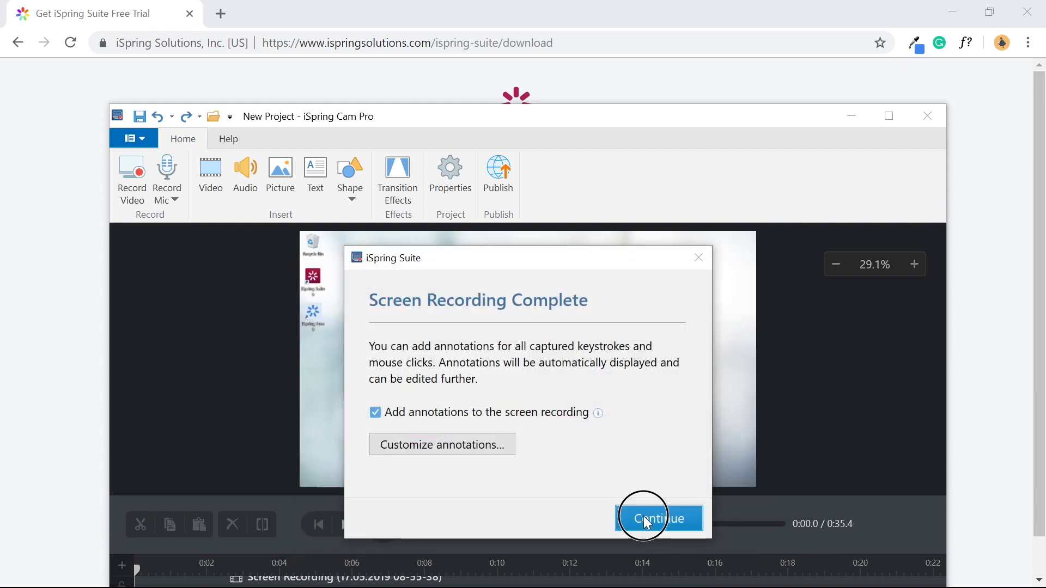
left_click(643, 520)
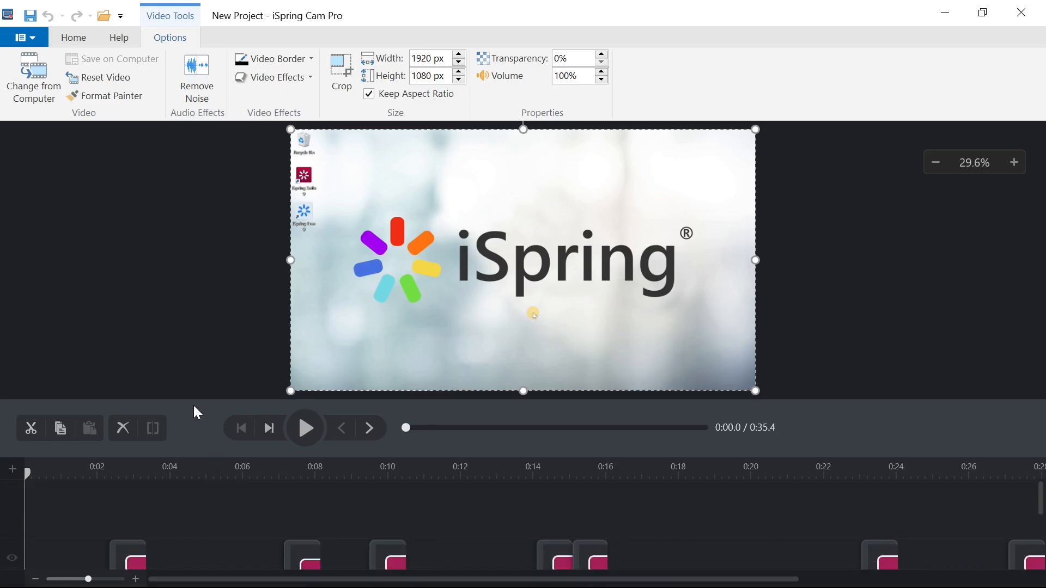
Enlarge the timeline to show all tracks and shift the screen recording's audio clip to start about 0.4 s in
left_click_drag(196, 399, 206, 290)
scroll(223, 438, "down", 1)
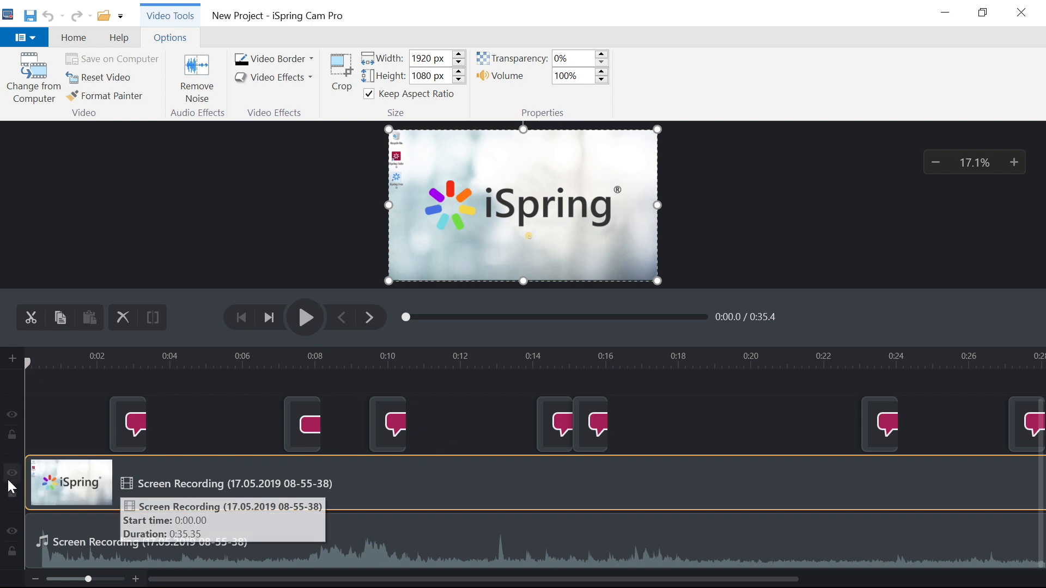
mouse_move(27, 486)
left_mouse_down()
mouse_move(126, 483)
mouse_move(28, 484)
left_mouse_up()
left_click_drag(76, 526, 115, 548)
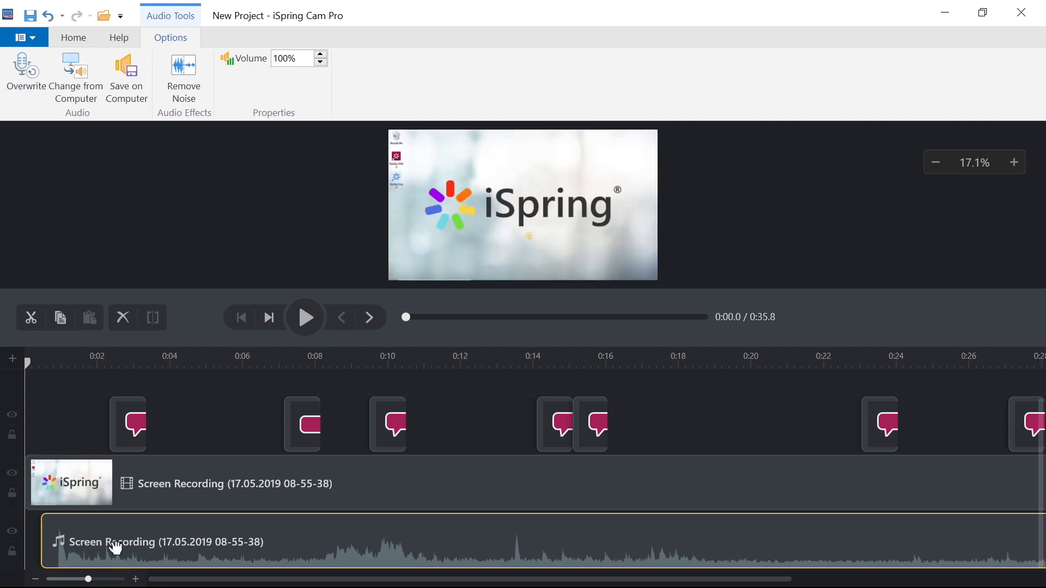
Enable speed changing on the screen recording's video clip and stretch its end to slow it to x0.91
left_click(107, 370)
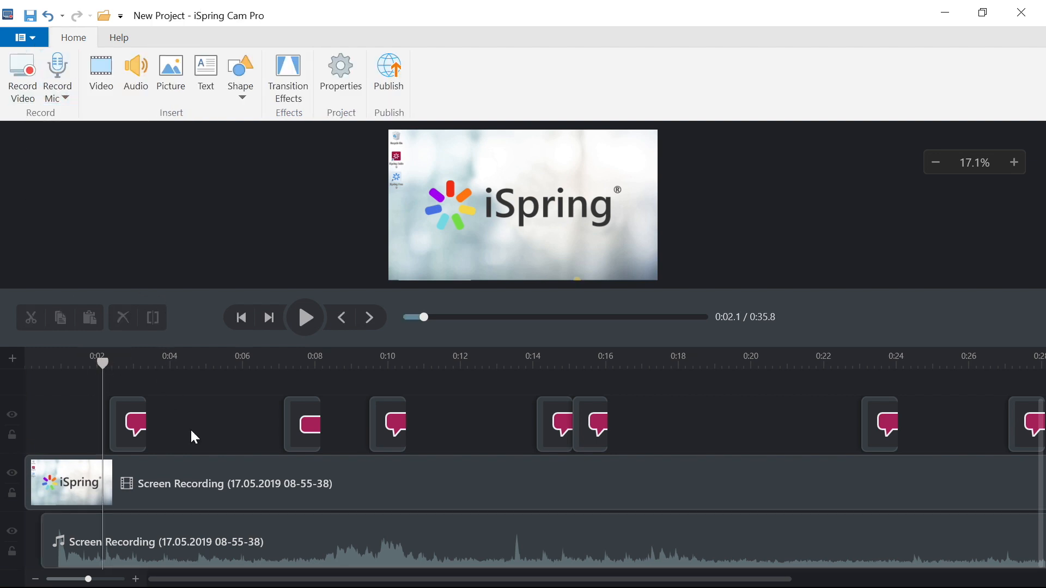
left_click(301, 484)
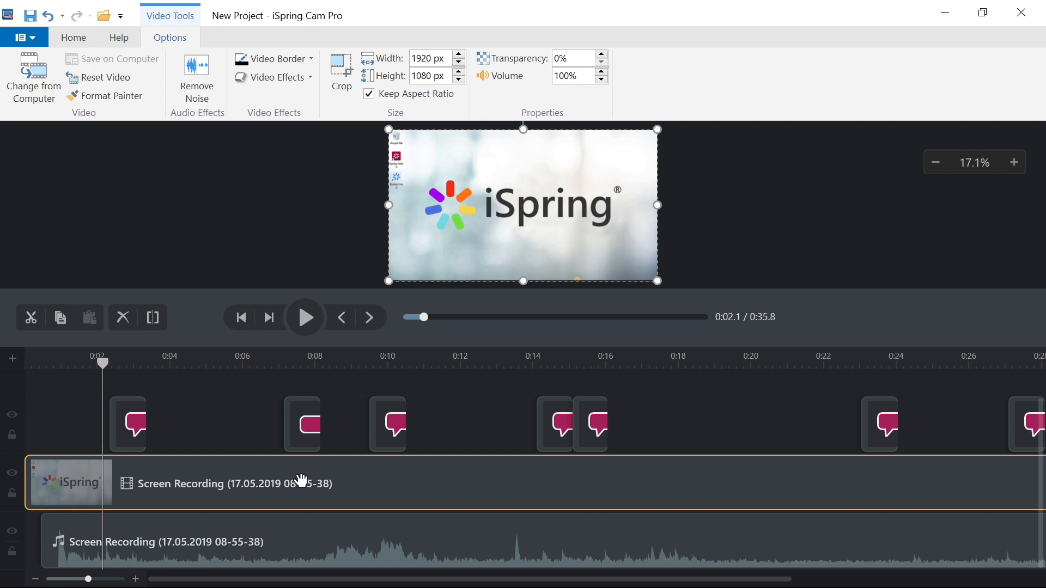
right_click(302, 484)
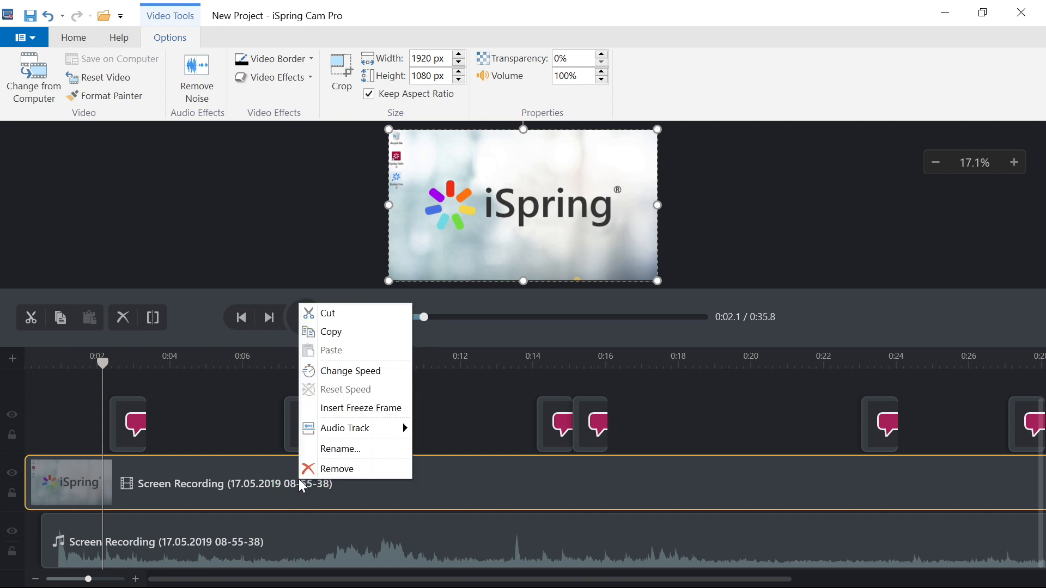
left_click(337, 372)
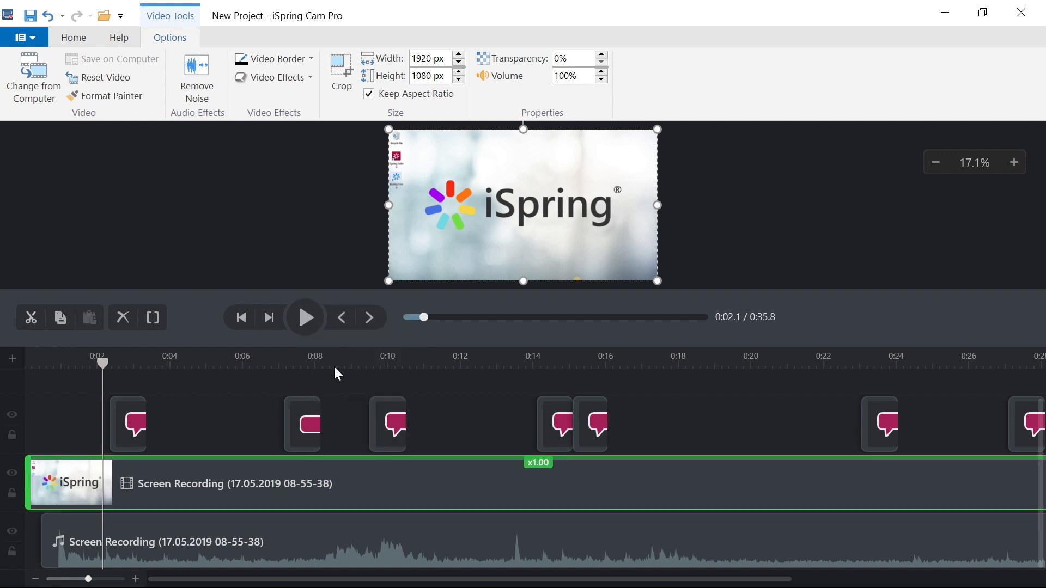
left_click_drag(374, 577, 749, 578)
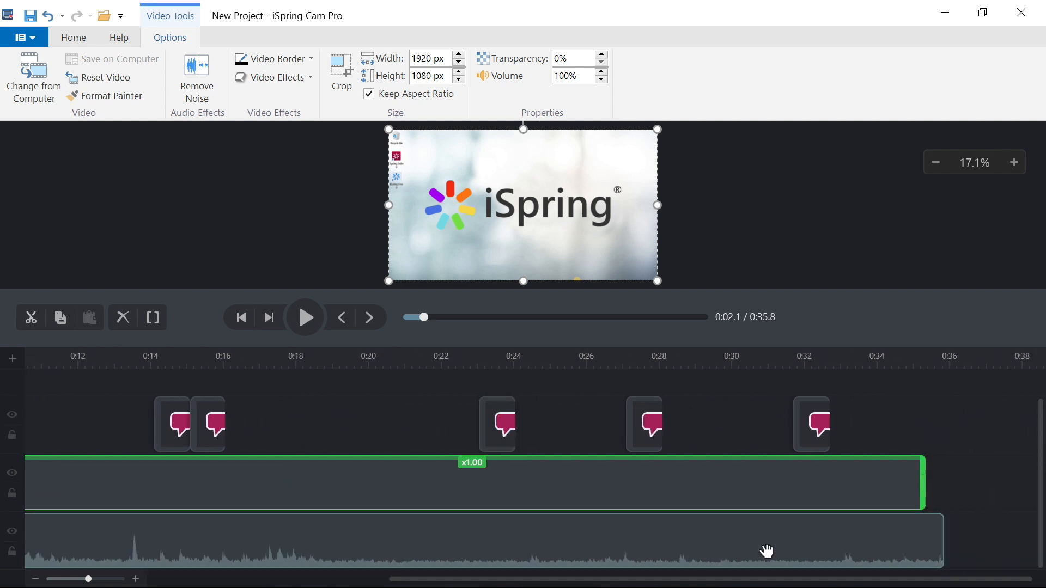
left_click_drag(923, 480, 1035, 496)
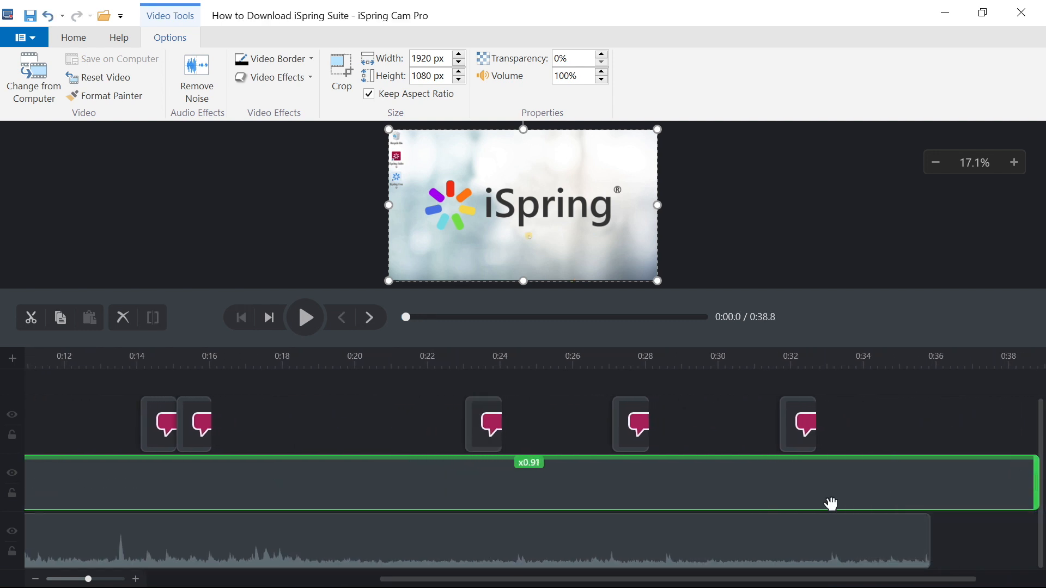
left_click_drag(810, 577, 399, 577)
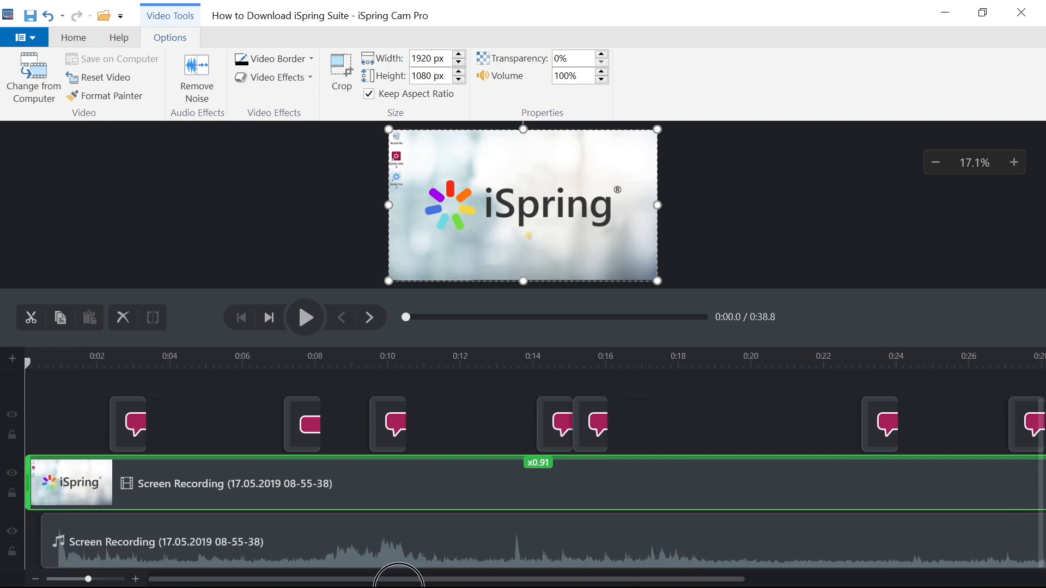
Insert a freeze frame into the screen recording's video clip at about 4.6 s
left_click(122, 361)
left_click_drag(122, 361, 128, 363)
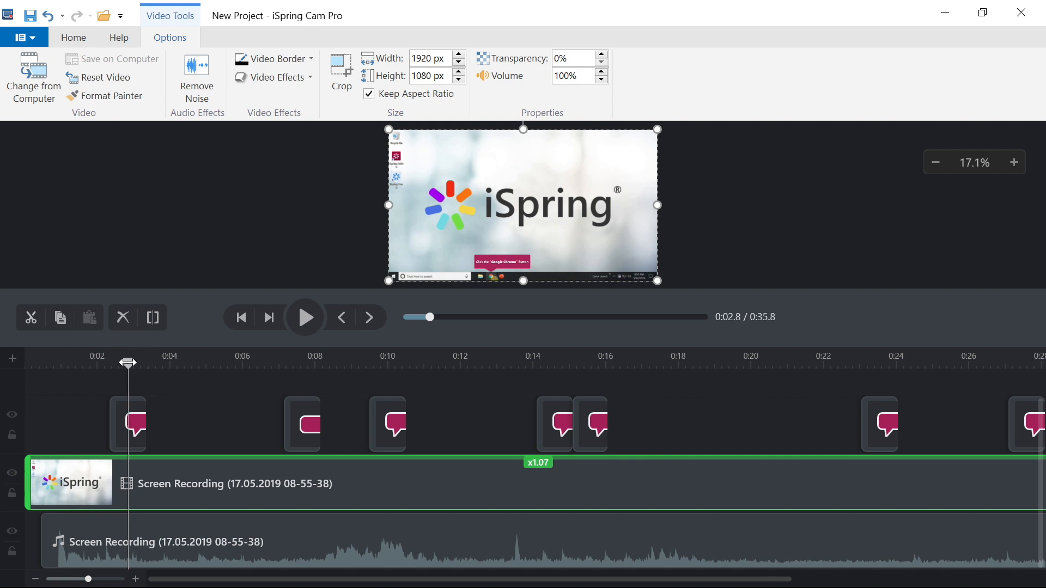
left_click(192, 361)
right_click(192, 483)
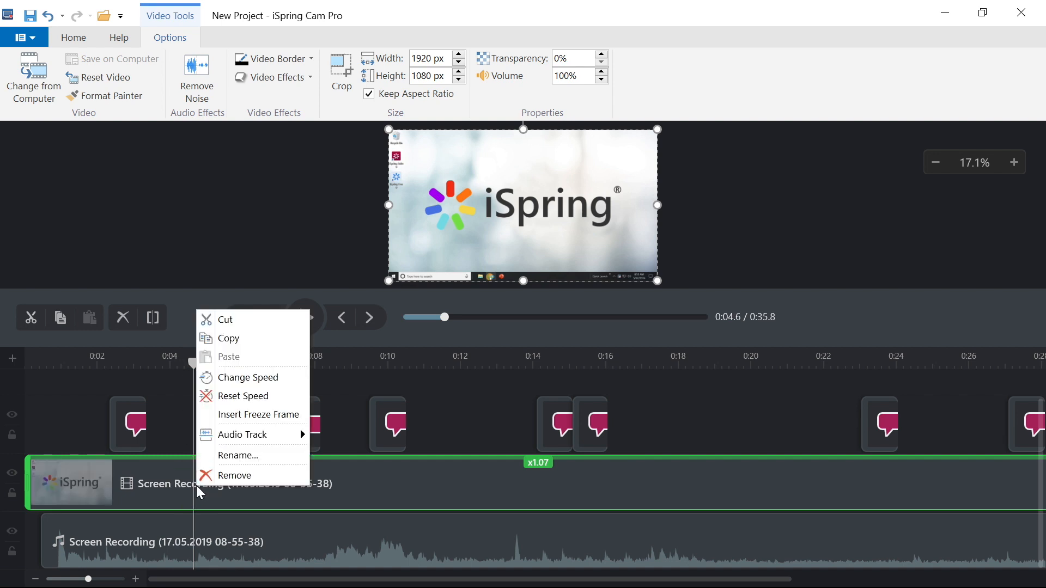
left_click(249, 416)
Extend the freeze frame to about 2 s so it ends at about 6.6 s on the timeline
left_click_drag(197, 359, 228, 362)
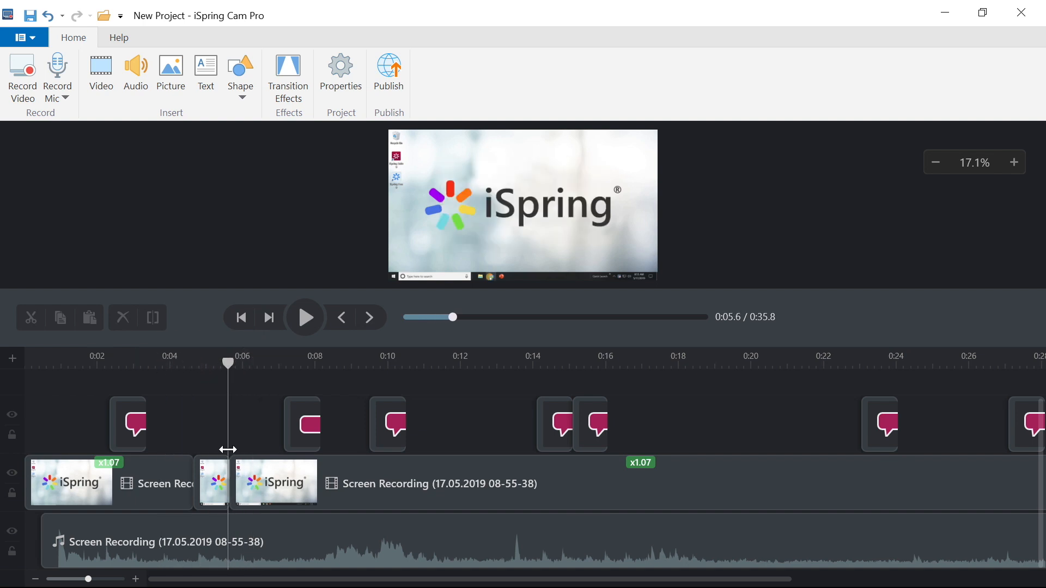
left_click(220, 483)
left_click(221, 483)
left_click_drag(225, 484, 270, 484)
left_click(338, 483)
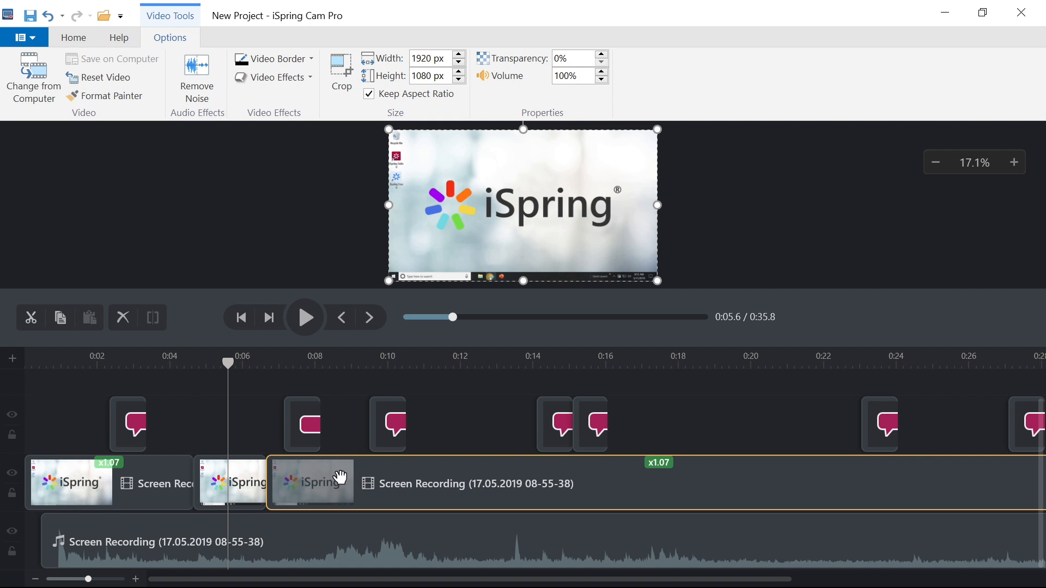
left_click(243, 430)
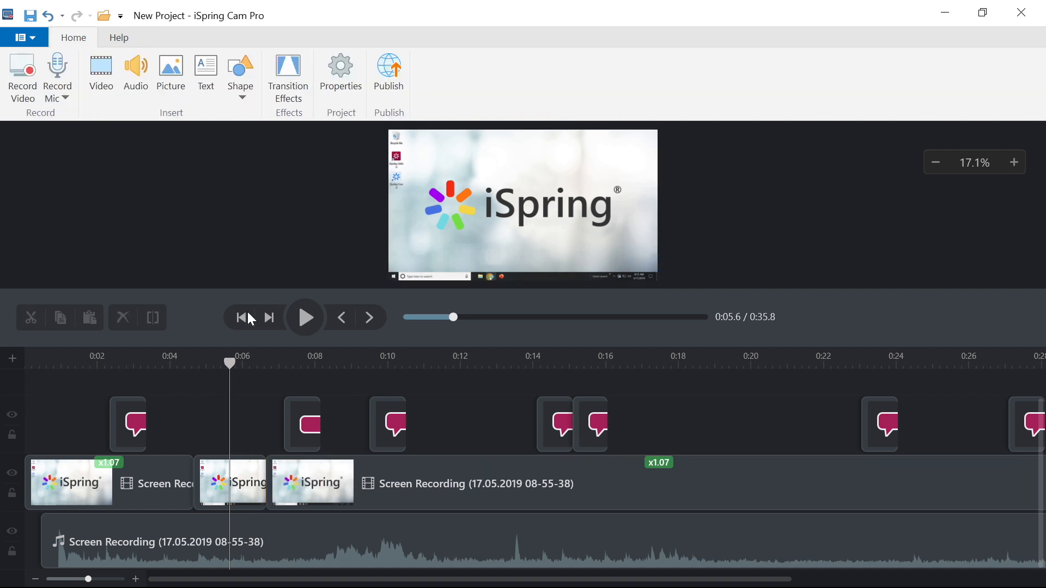
Set up publishing to My Computer as "How to Download iSpring Suite" in the Videos folder, using the original canvas size of 1920x1080
left_click(390, 74)
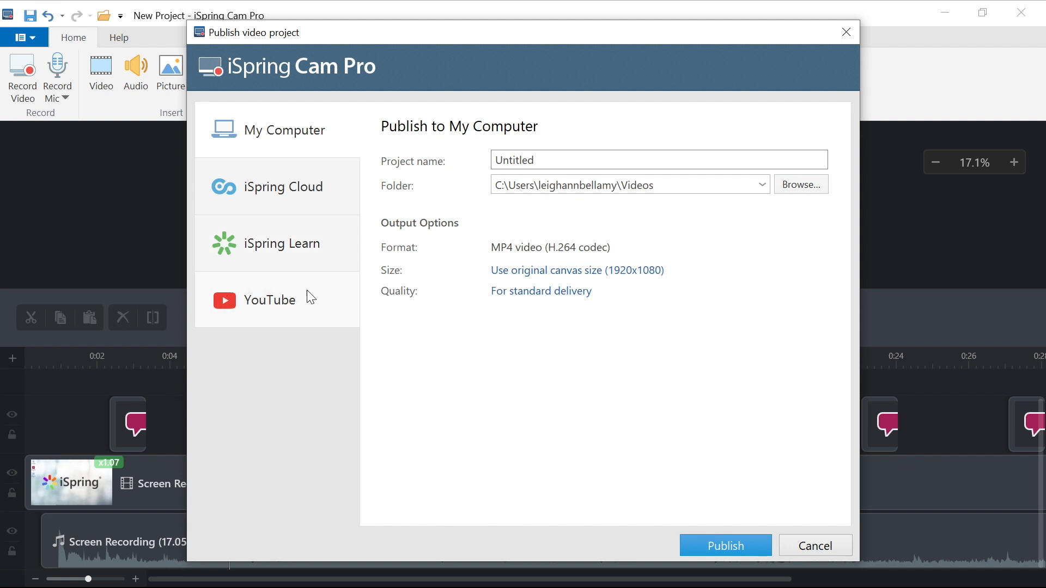
double_click(515, 161)
type("How to Download iSpring Suite")
left_click(801, 184)
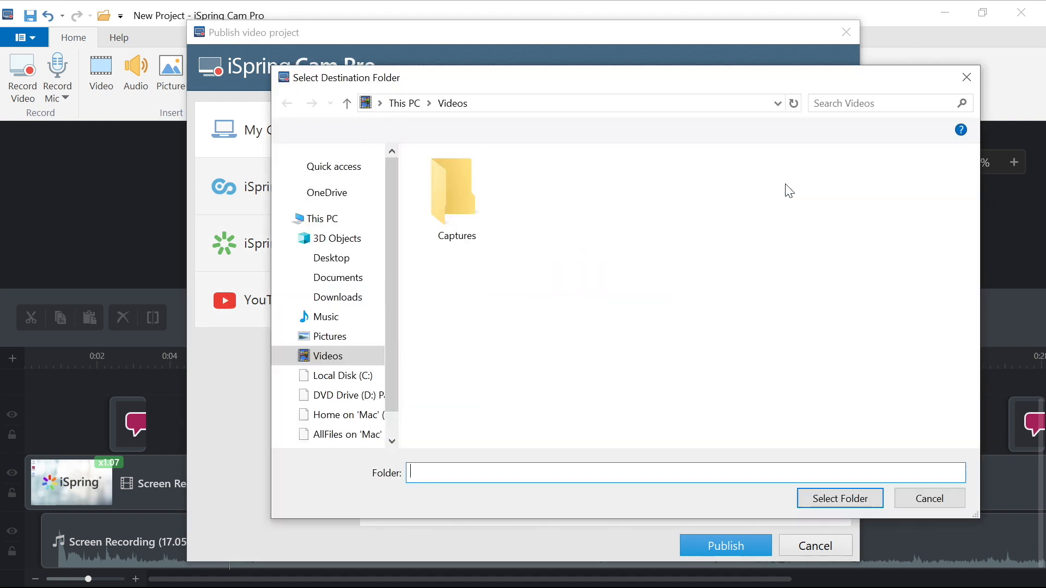
left_click(853, 498)
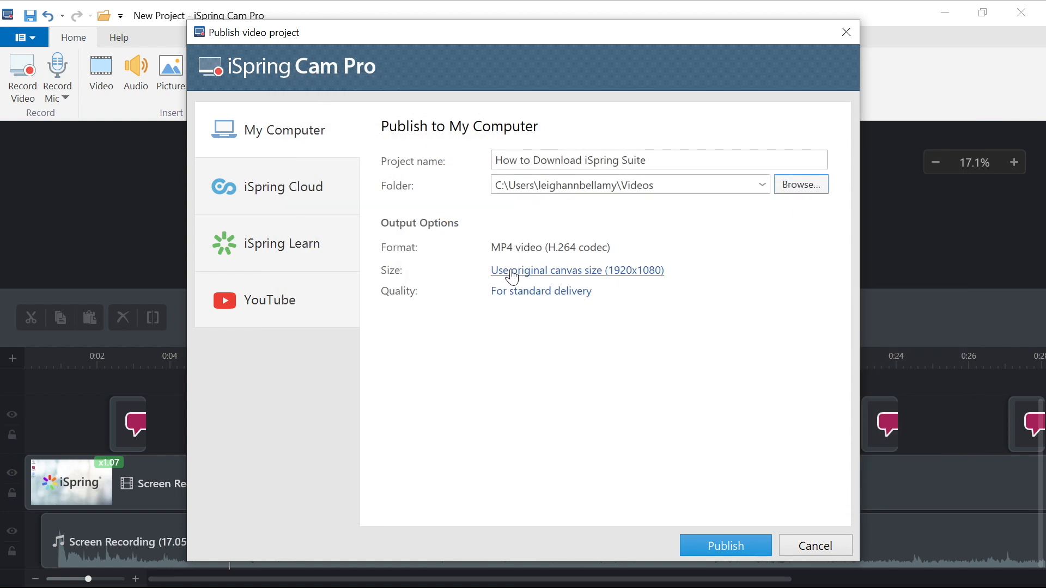
left_click(544, 270)
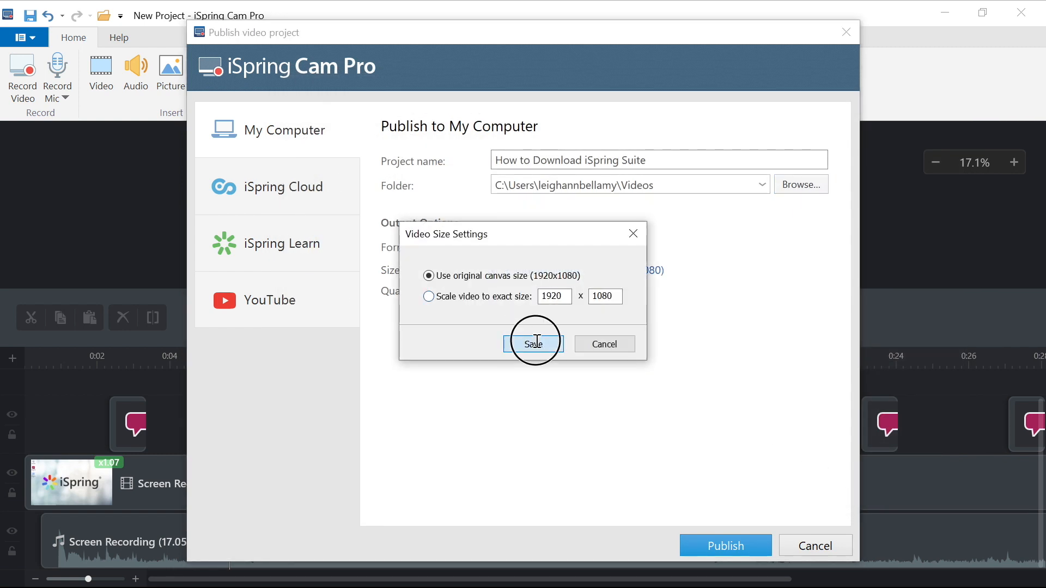
left_click(534, 344)
Set the output quality to custom settings with video and audio compression both at 100%, and save them
left_click(520, 291)
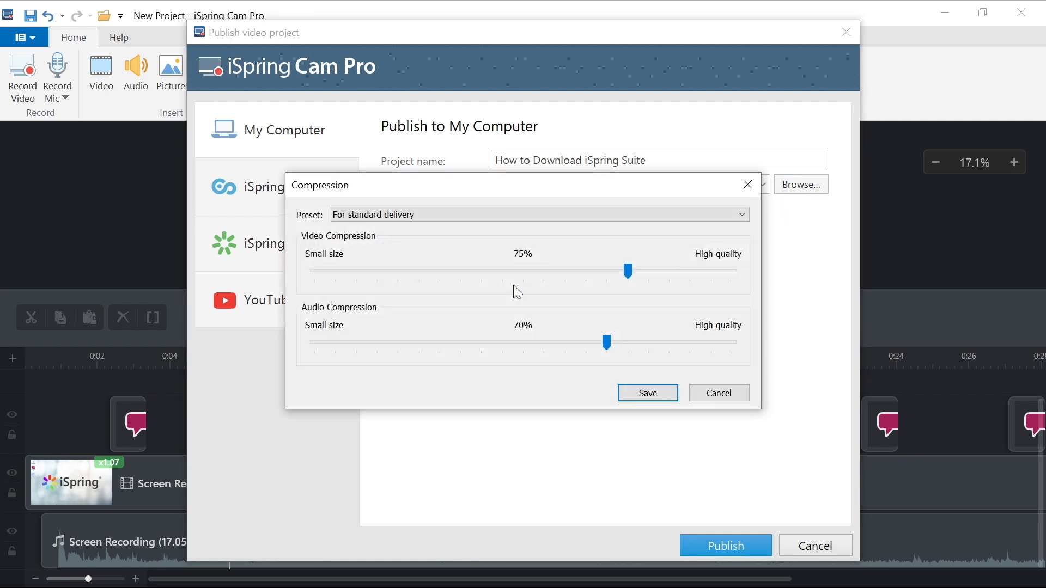
left_click(480, 213)
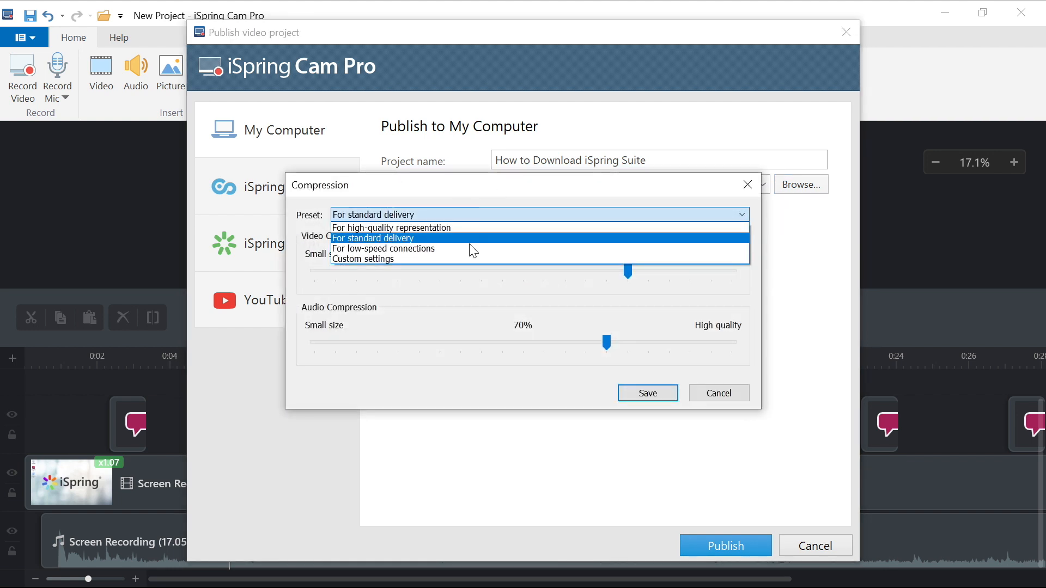
left_click(466, 212)
left_click_drag(630, 279, 732, 271)
left_click_drag(616, 346, 739, 343)
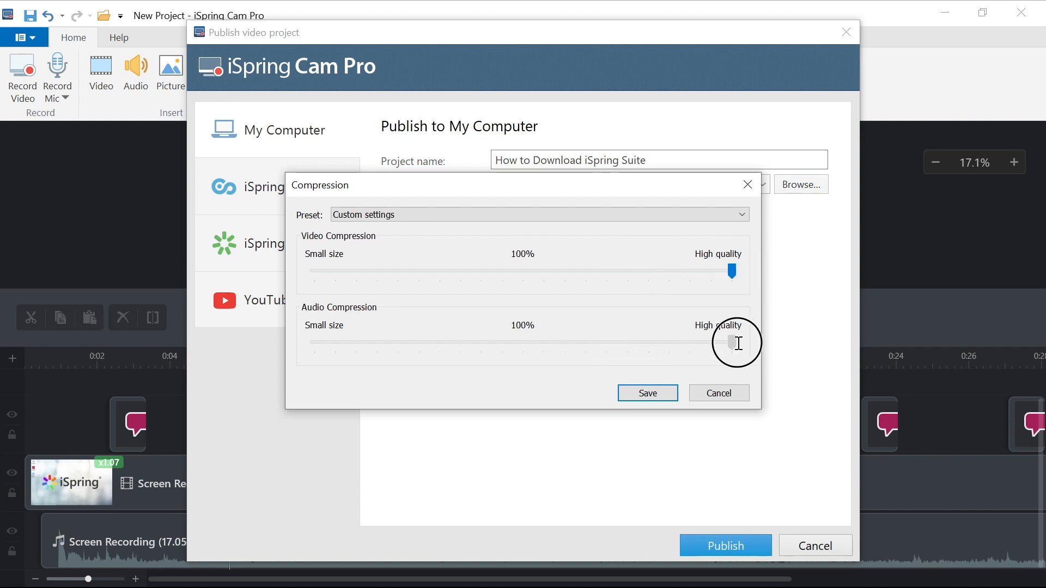
left_click(646, 394)
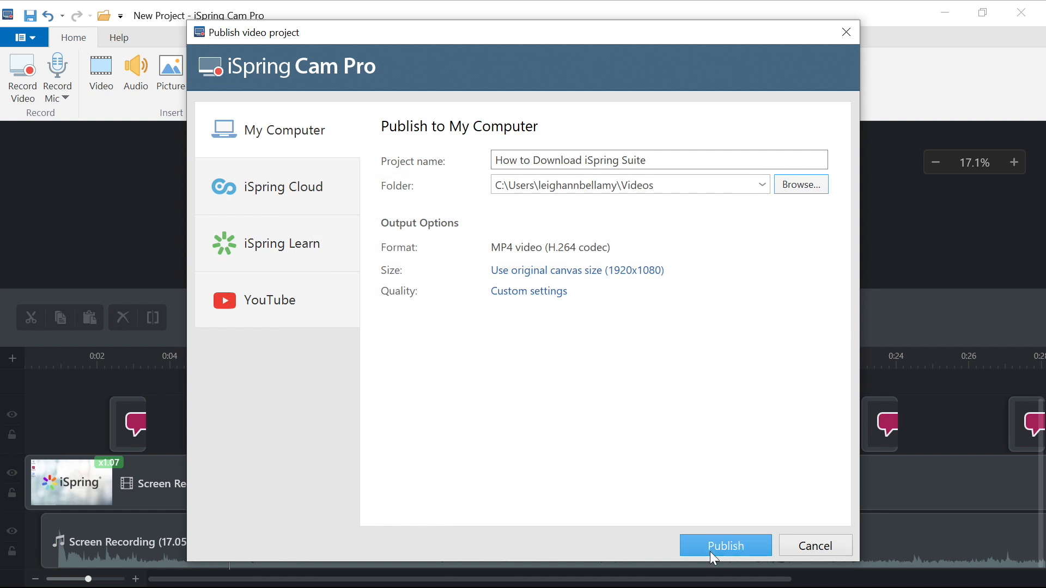
Publish the video and play the resulting "How to Download iSpring Suite" file from its output folder
left_click(734, 540)
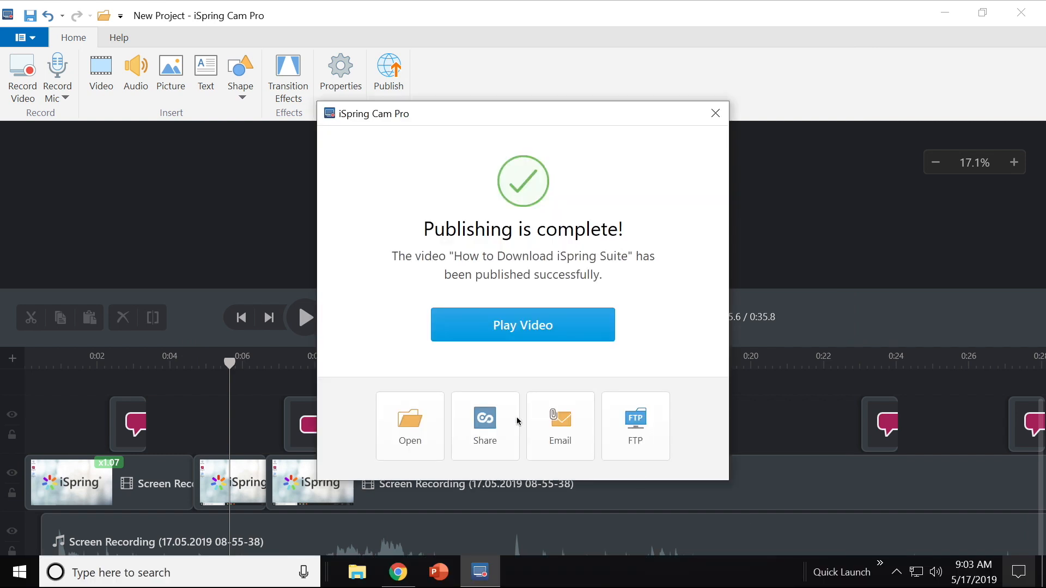
left_click(409, 423)
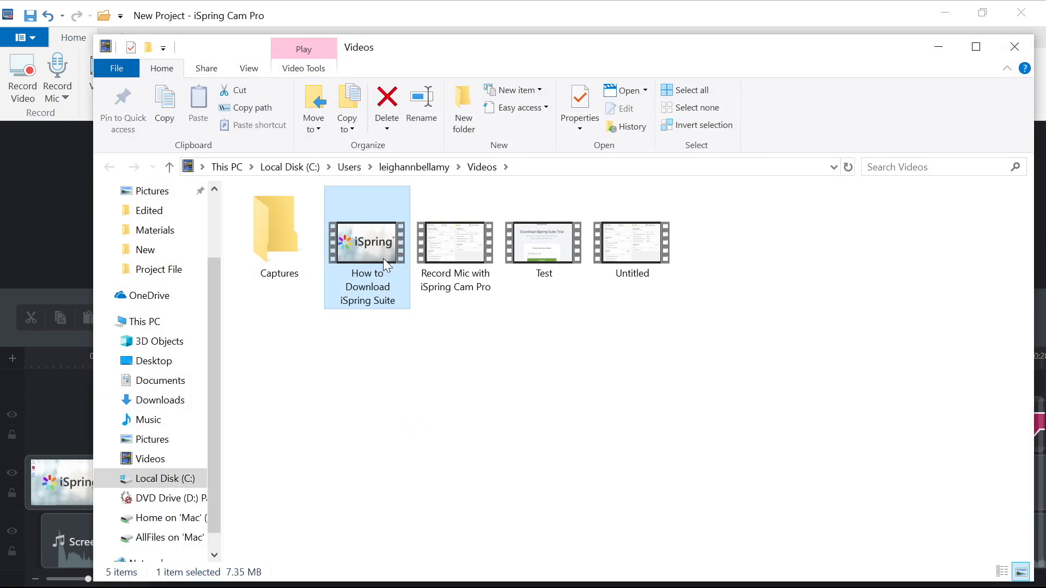
double_click(384, 258)
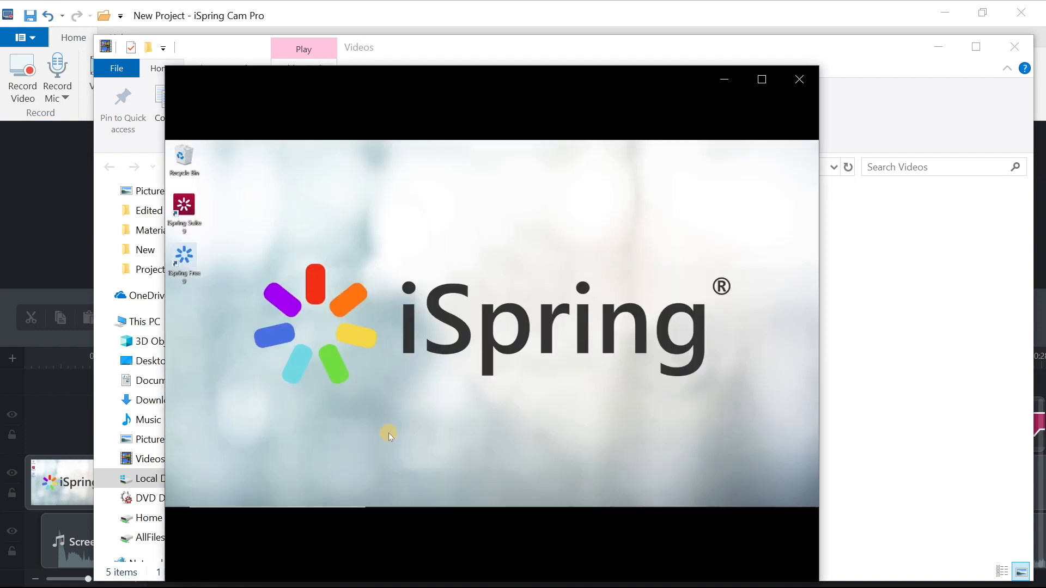